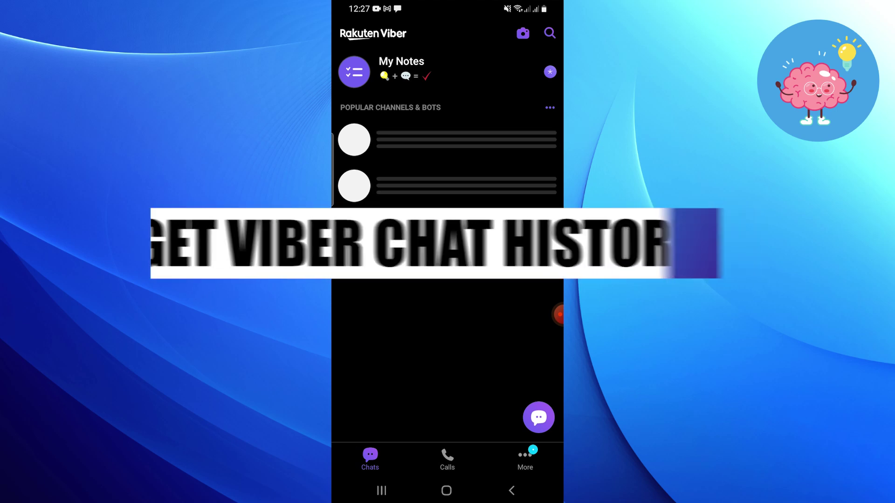
- Go to Viber's More tab, open Settings, and enter Account settings
click(524, 459)
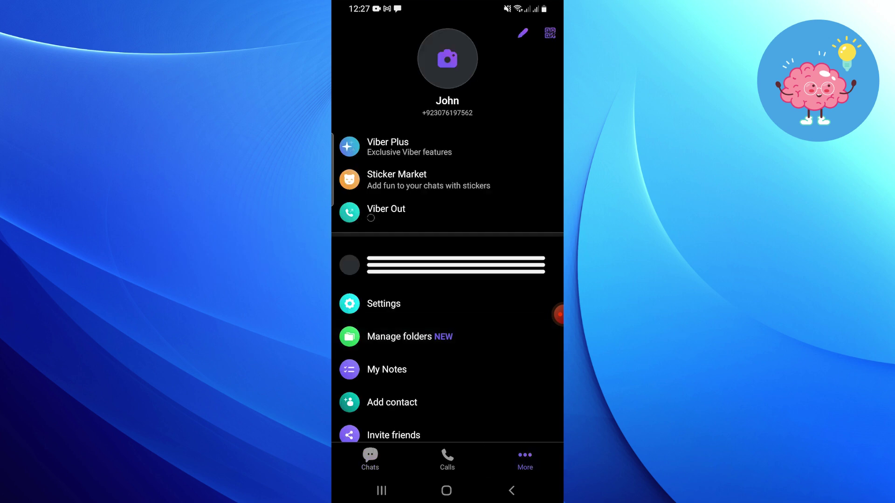
click(383, 304)
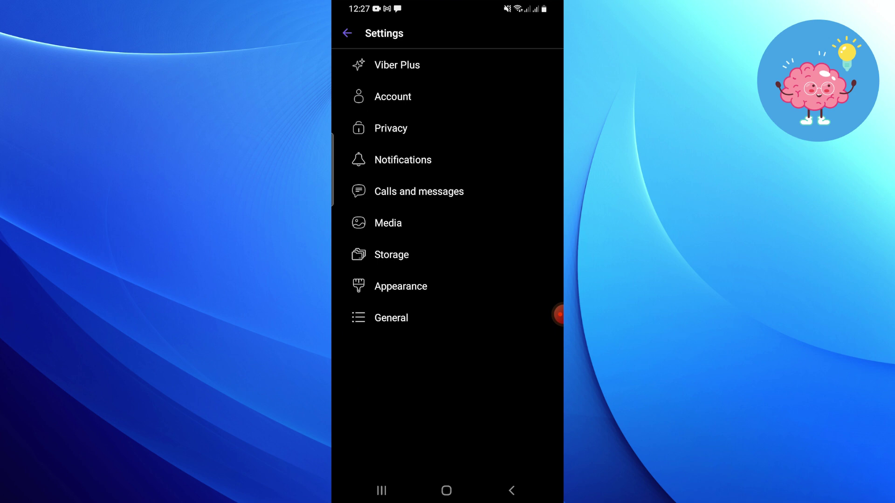
click(393, 96)
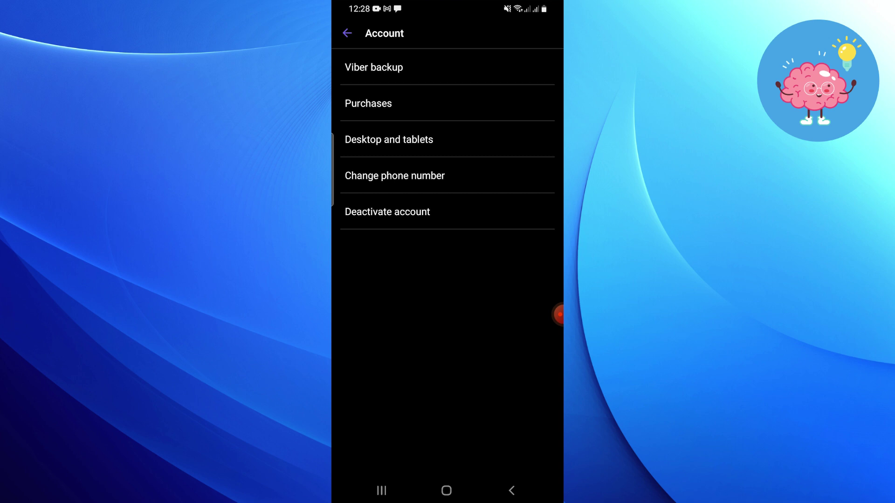
- Open Viber backup and start linking the not-connected Google Drive through its settings link
click(374, 67)
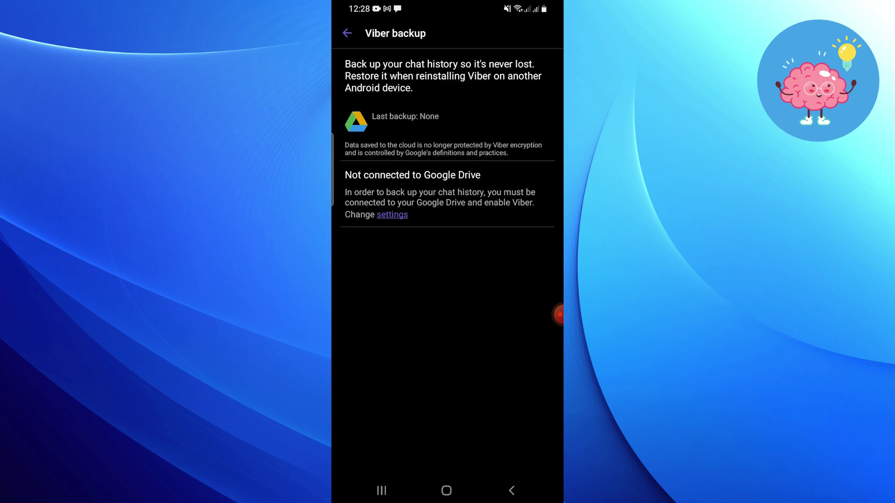
click(392, 214)
click(392, 215)
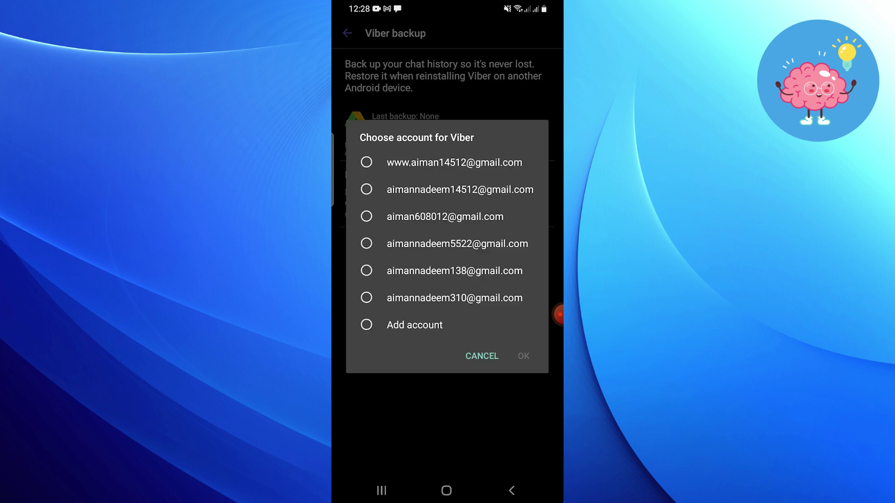
- Select the last Gmail account in Choose account and confirm with OK
click(454, 298)
click(523, 356)
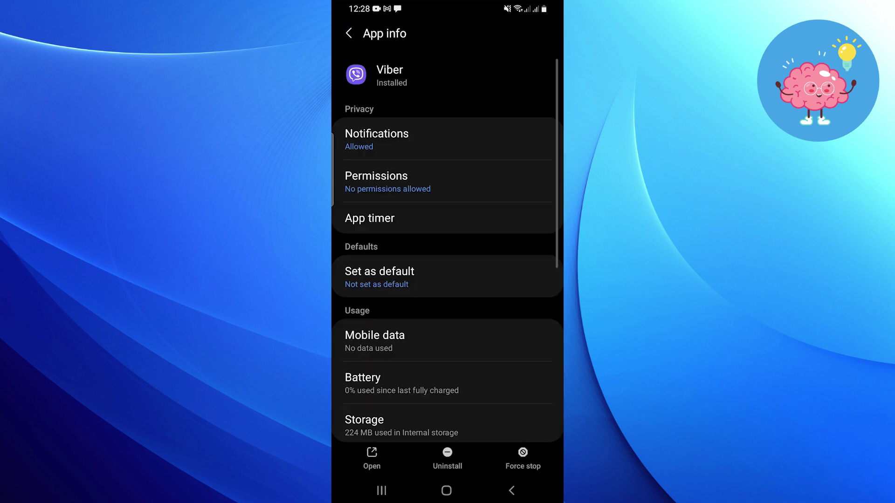
- Set Viber's Contacts permission to Allow in App info
click(376, 181)
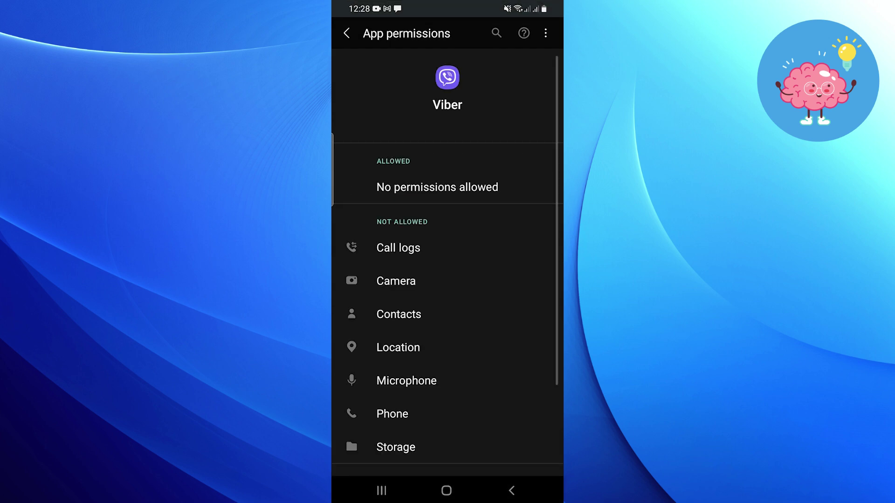
scroll(447, 280, down, 2)
scroll(447, 280, up, 2)
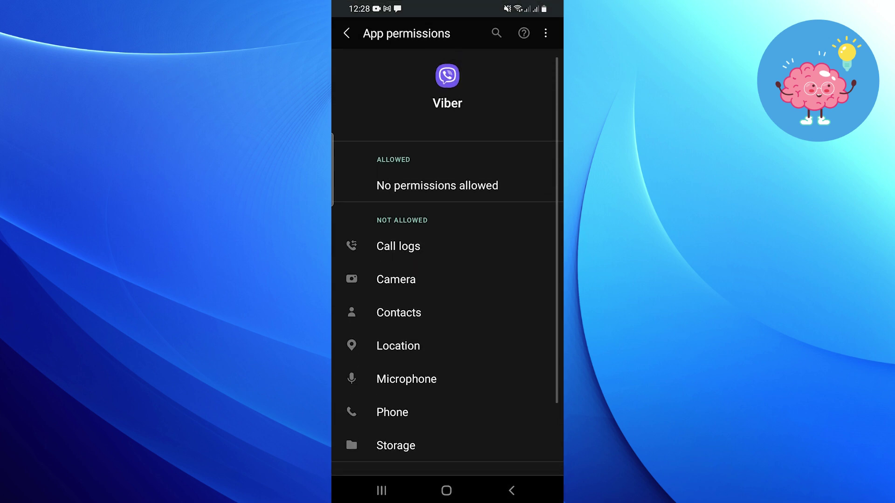
click(399, 312)
click(390, 190)
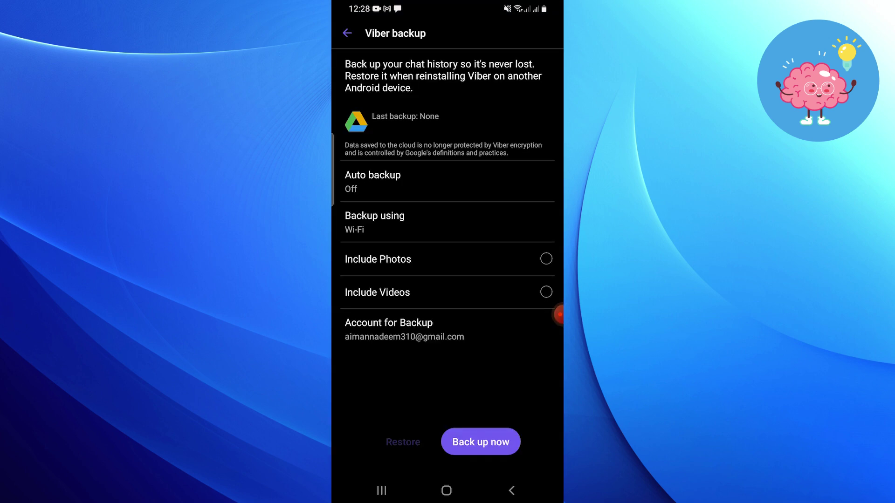
- Set Auto backup to Daily and run Back up now
click(373, 181)
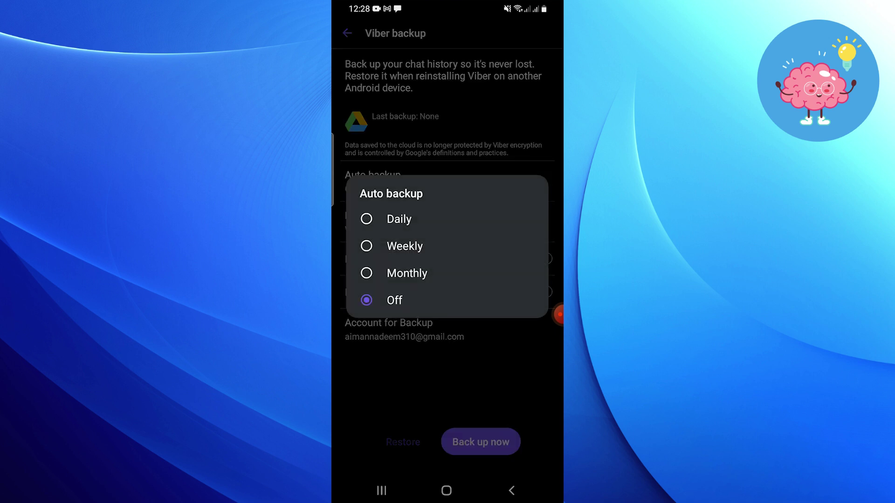
click(399, 219)
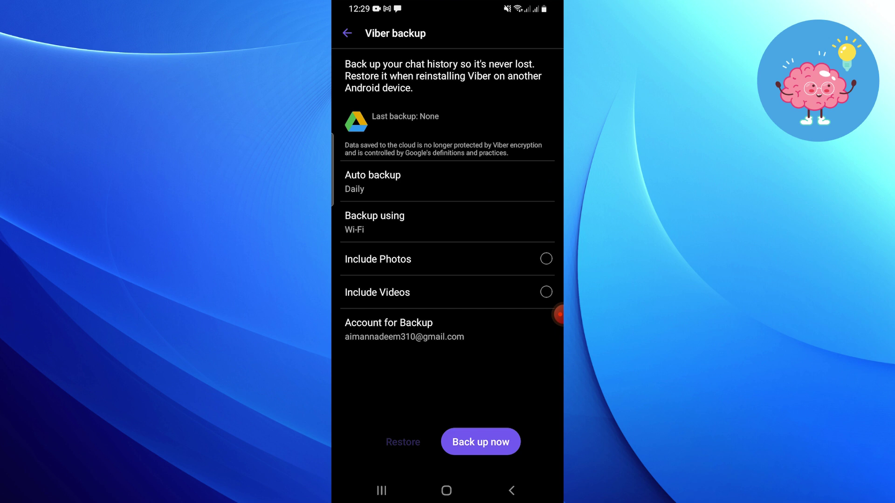
click(480, 442)
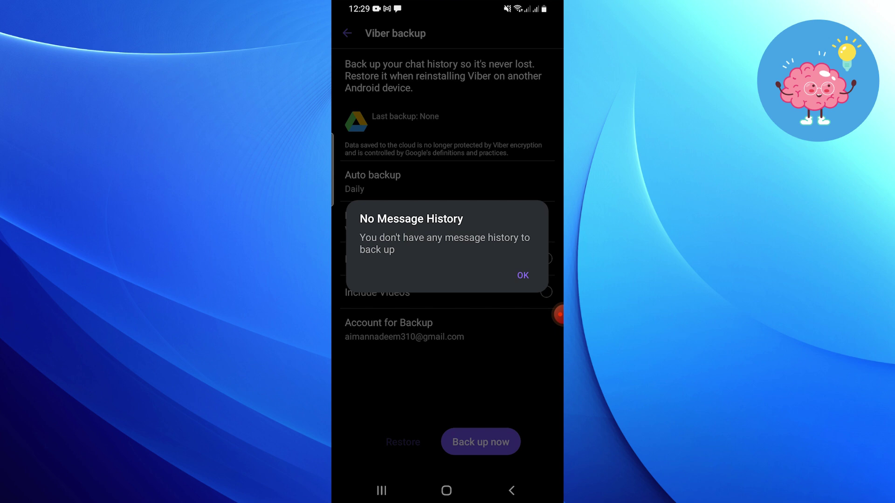
click(523, 274)
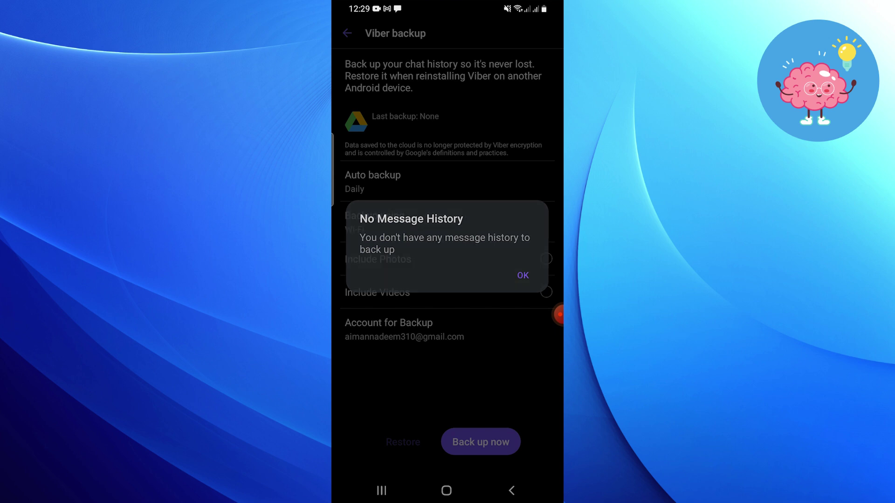